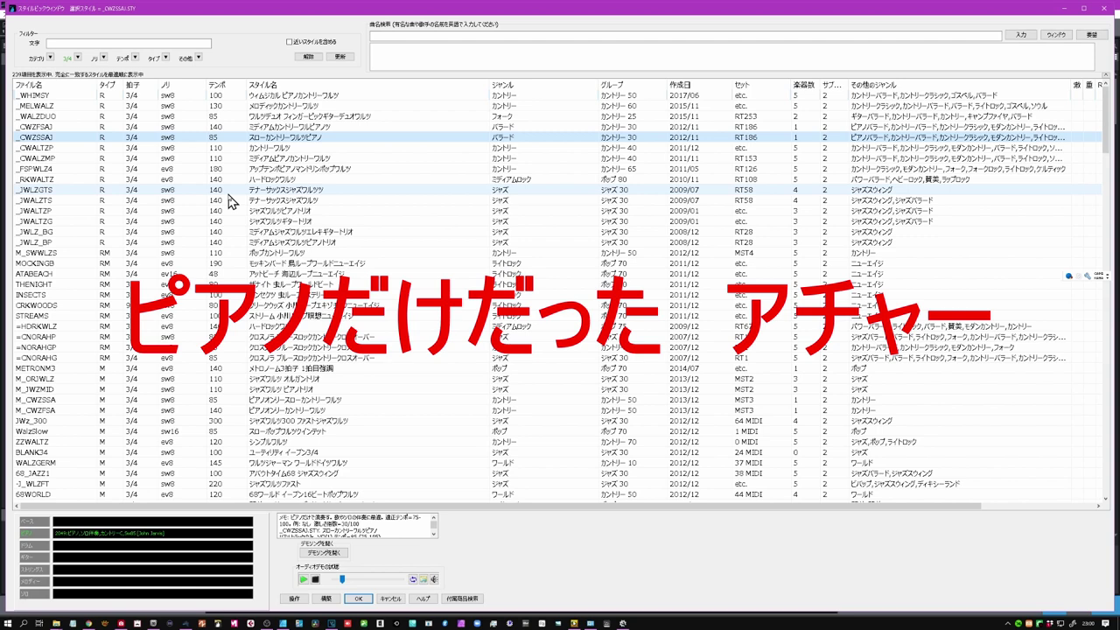
- Choose the _CWALTZP country waltz style, play its audio demo and accept the selection
left_click(229, 149)
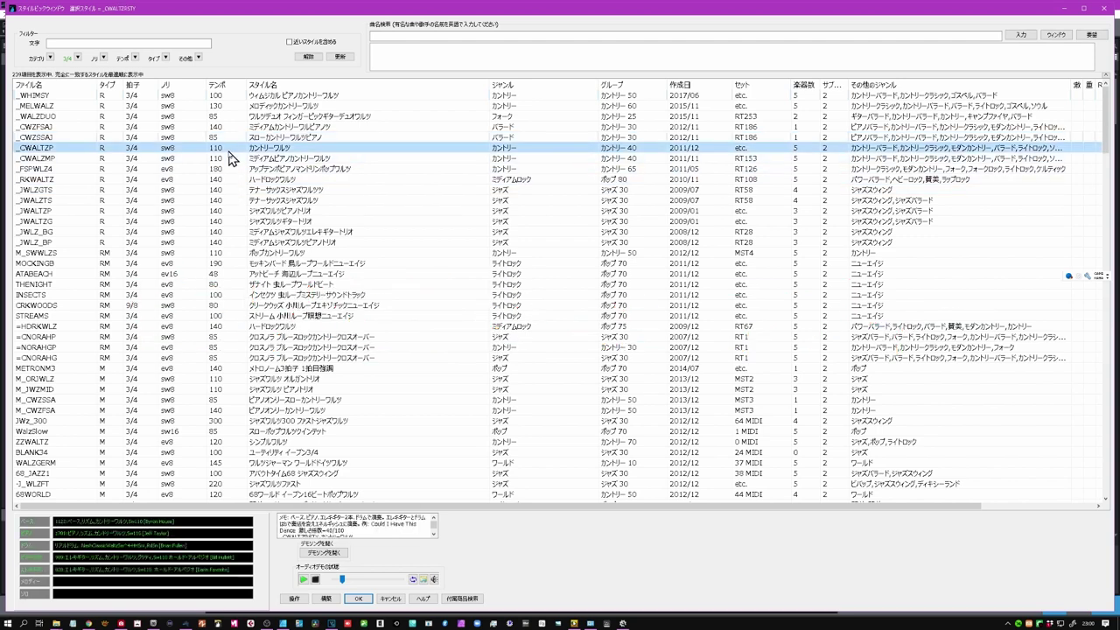
left_click(304, 580)
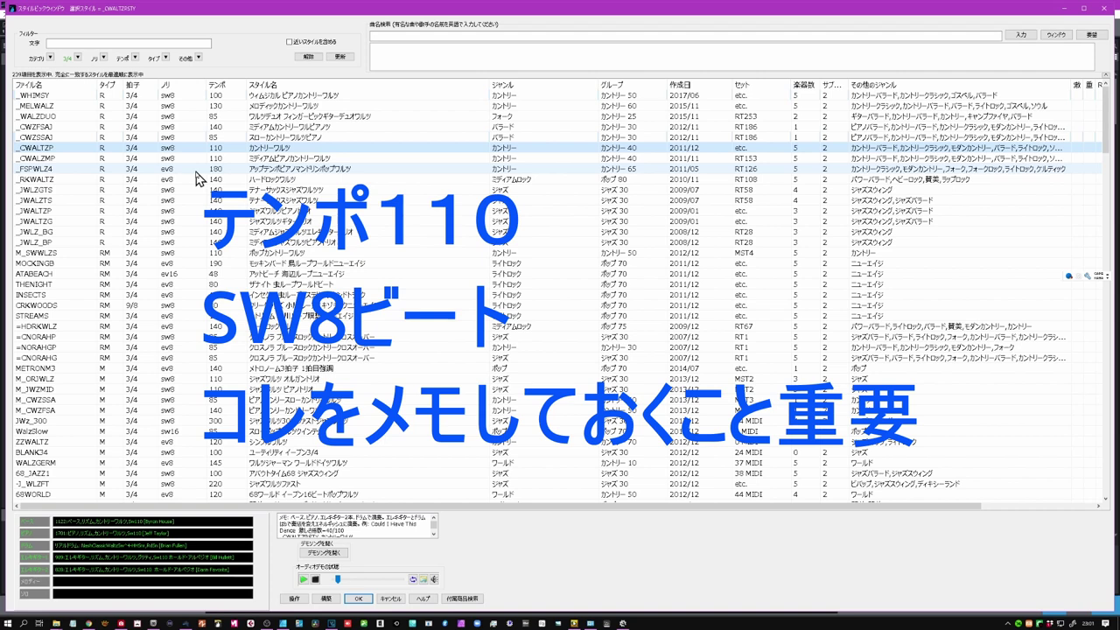
left_click(356, 601)
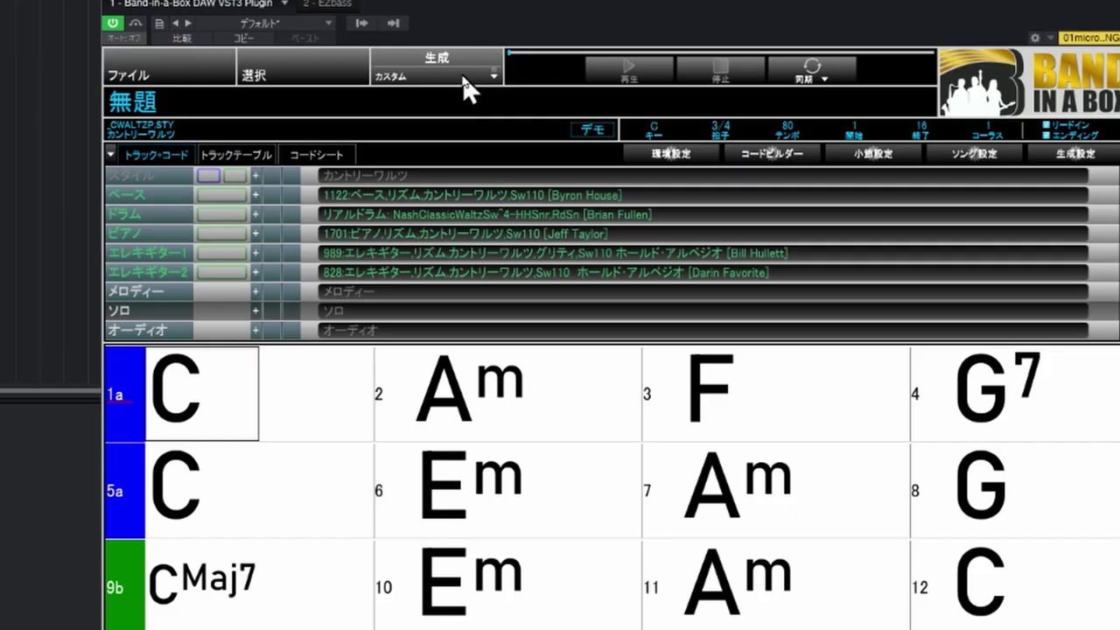
- Generate all style tracks and place every generated part as audio on separate tracks from bar 1 of the arrangement
left_click(474, 75)
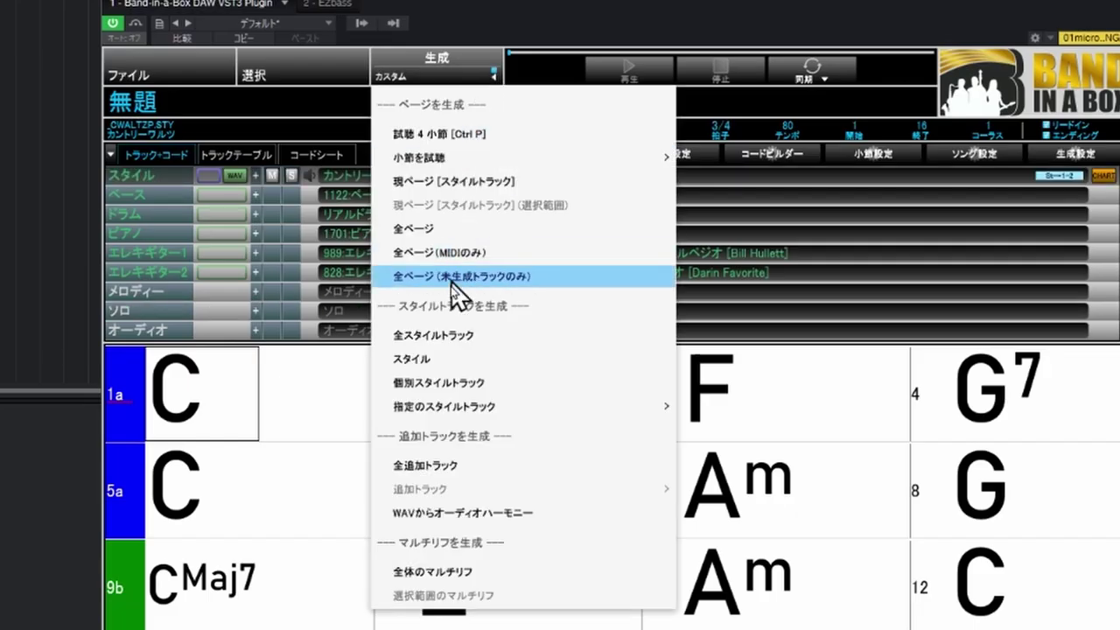
left_click(451, 336)
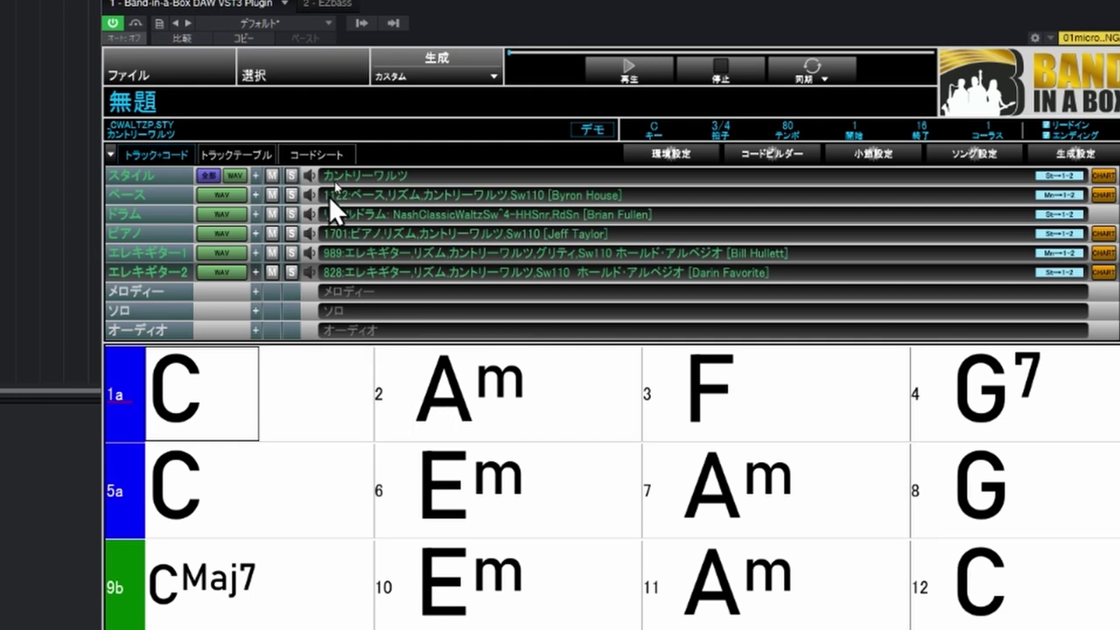
left_click(477, 79)
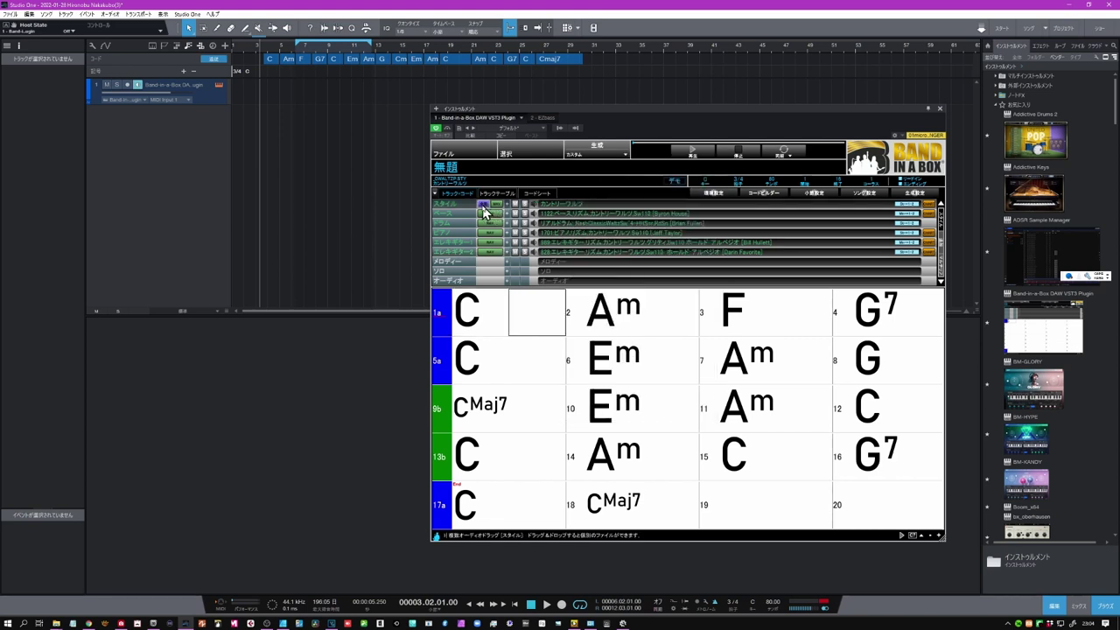
left_click(480, 209)
left_click_drag(479, 210, 250, 181)
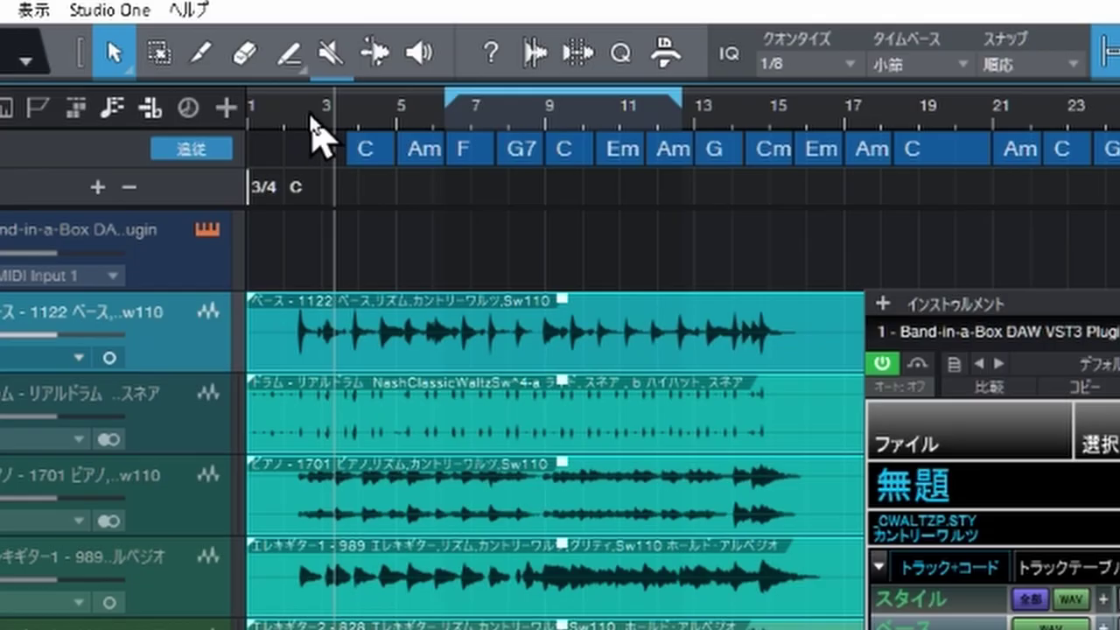
- Place the playhead at bar 3 and check the tempo mode options of the imported piano track
scroll(312, 118, "up", 4)
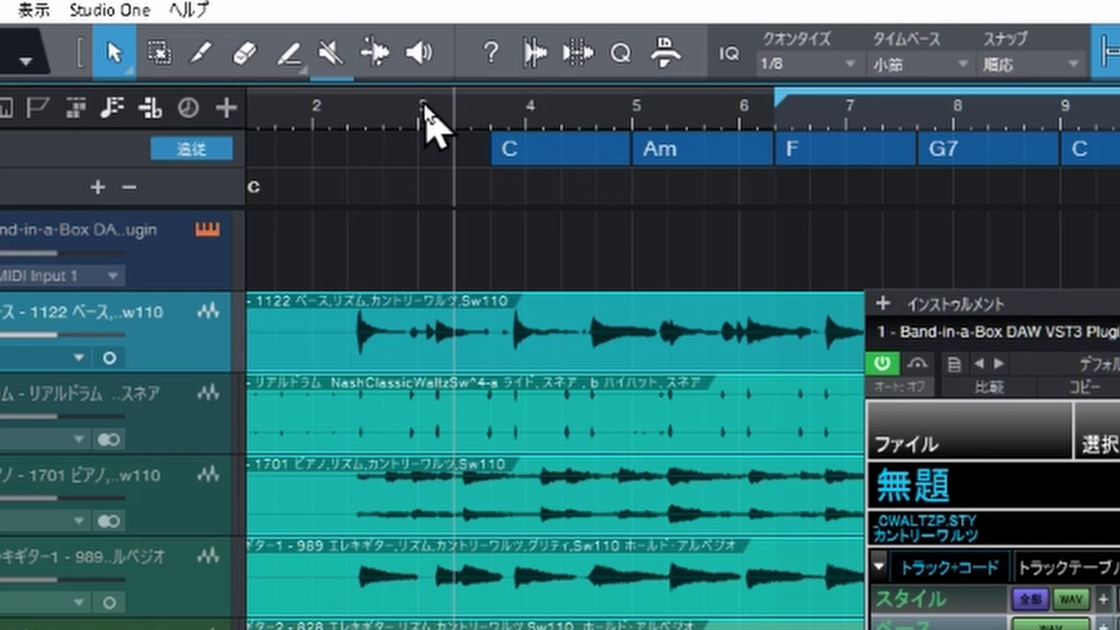
left_click(420, 122)
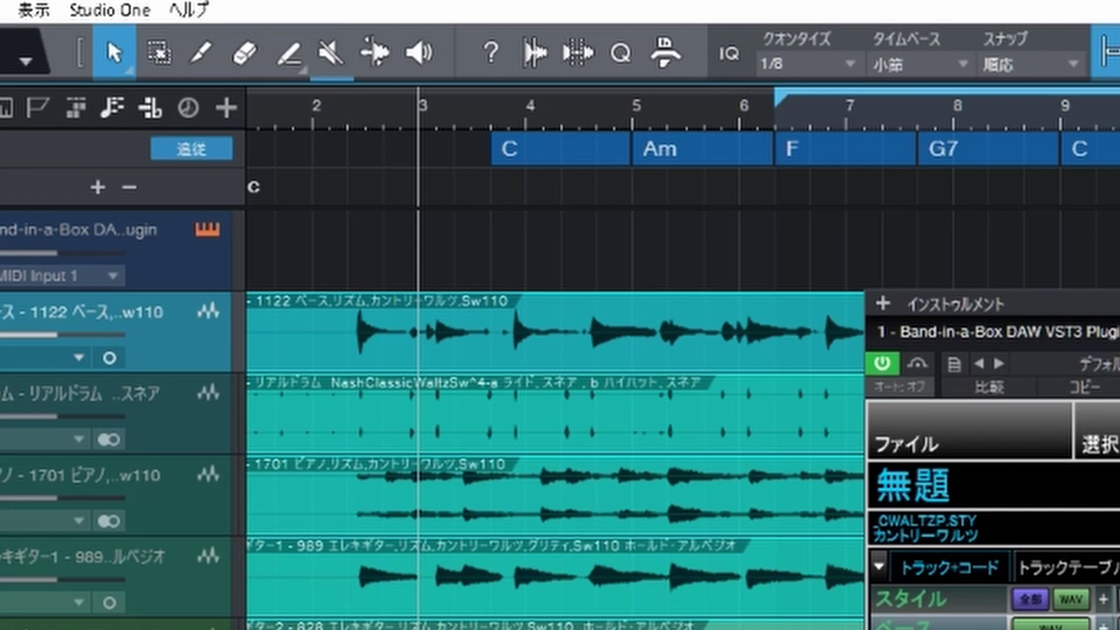
left_click(179, 411)
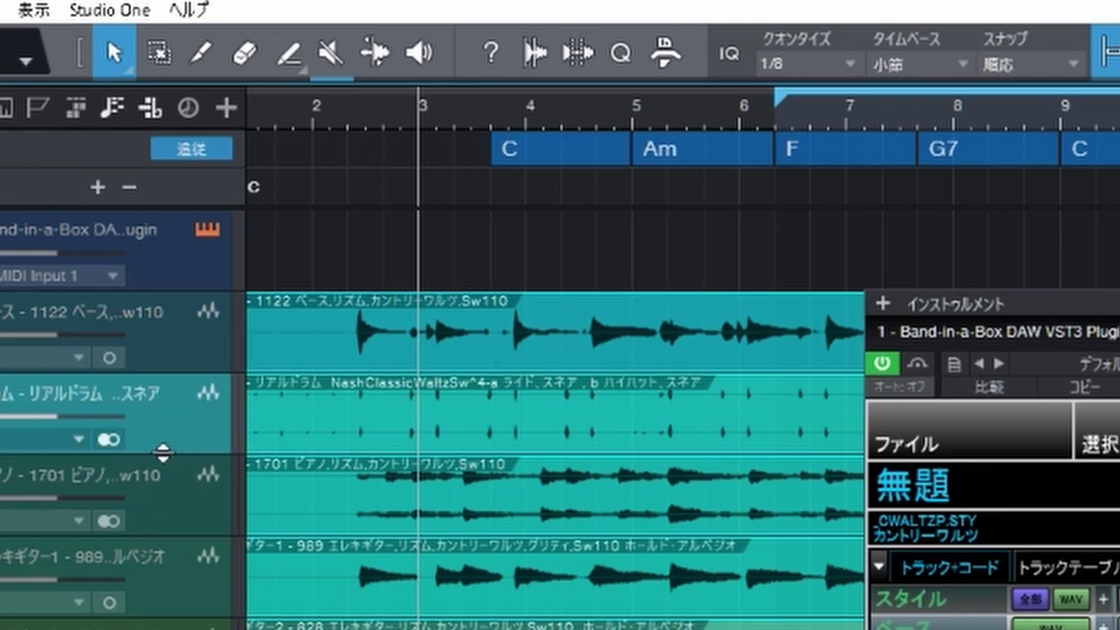
left_click(166, 490)
left_click(188, 185)
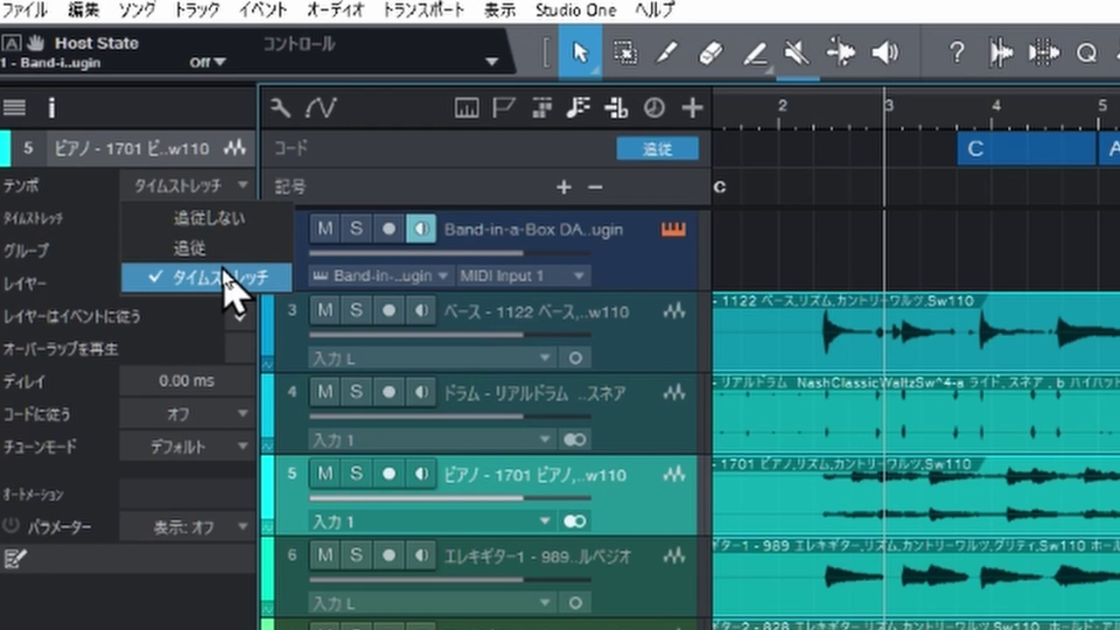
key("Escape")
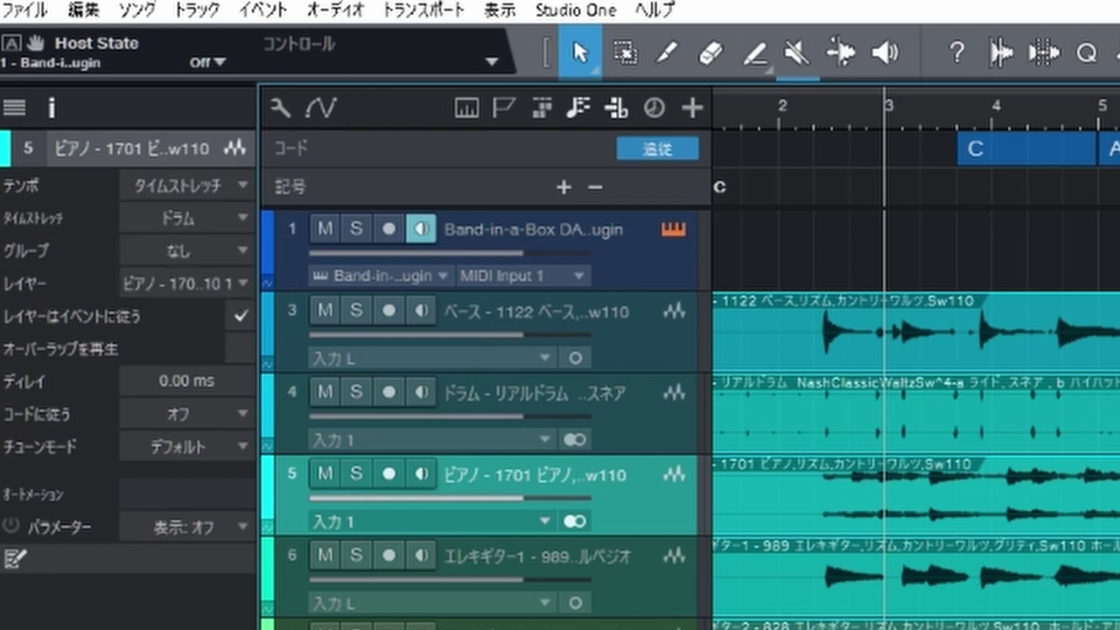
- Set the file tempo of all five imported audio events to 110
left_click_drag(633, 140, 865, 608)
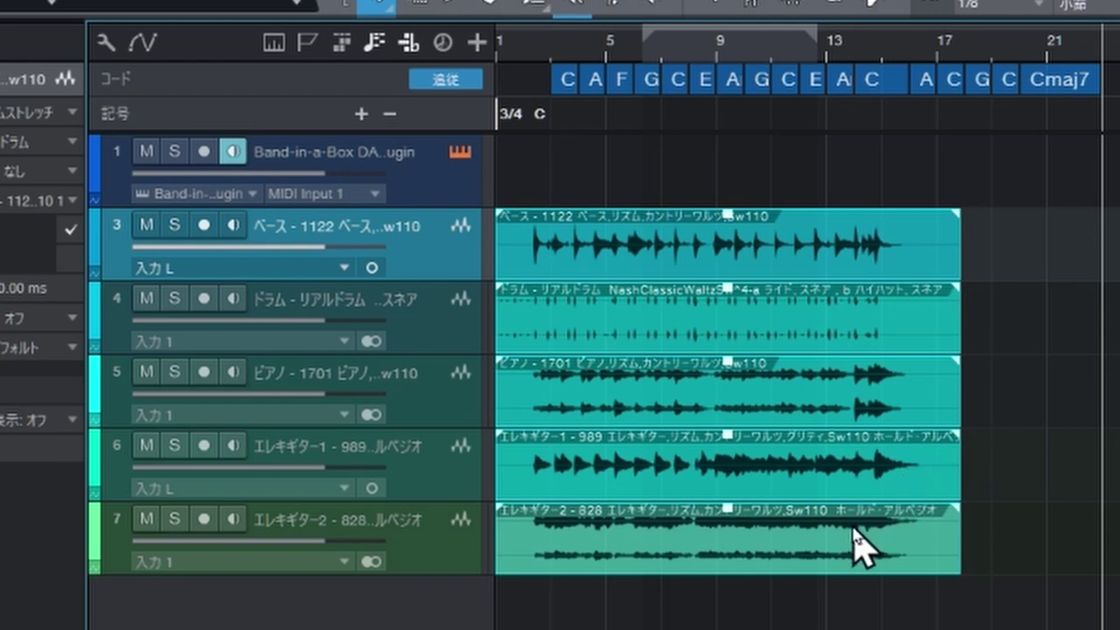
right_click(772, 278)
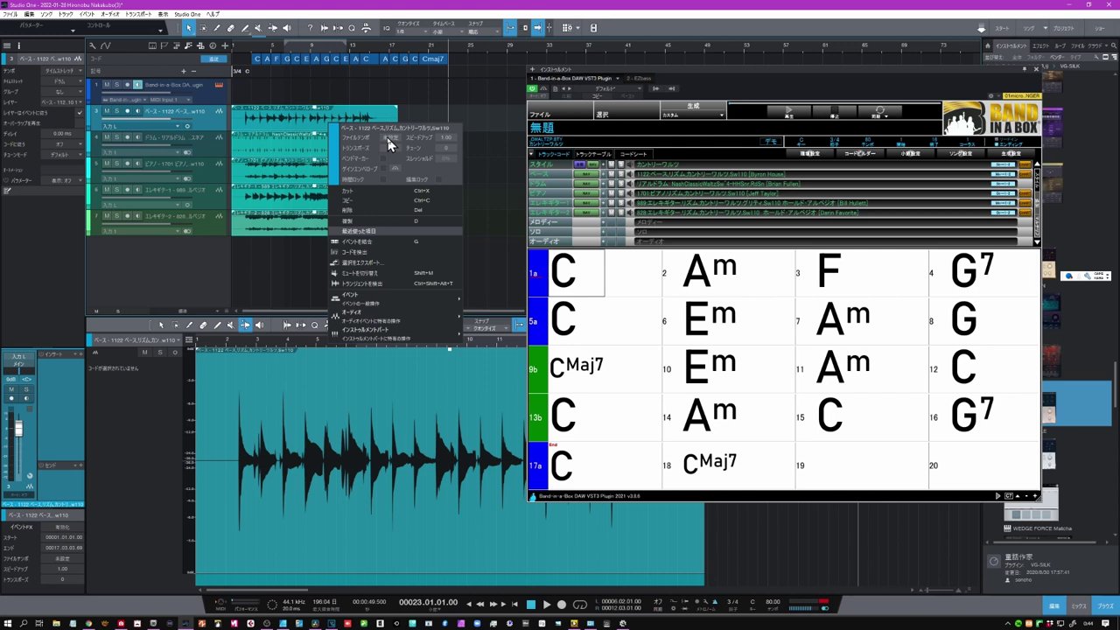
left_click(389, 140)
key("Return")
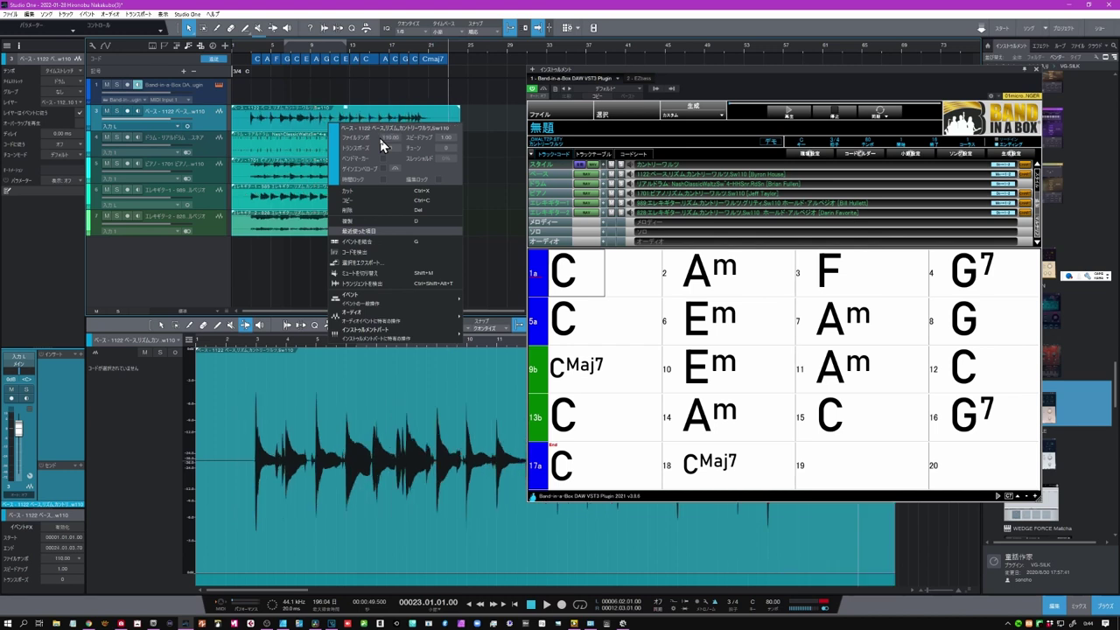
left_click(320, 254)
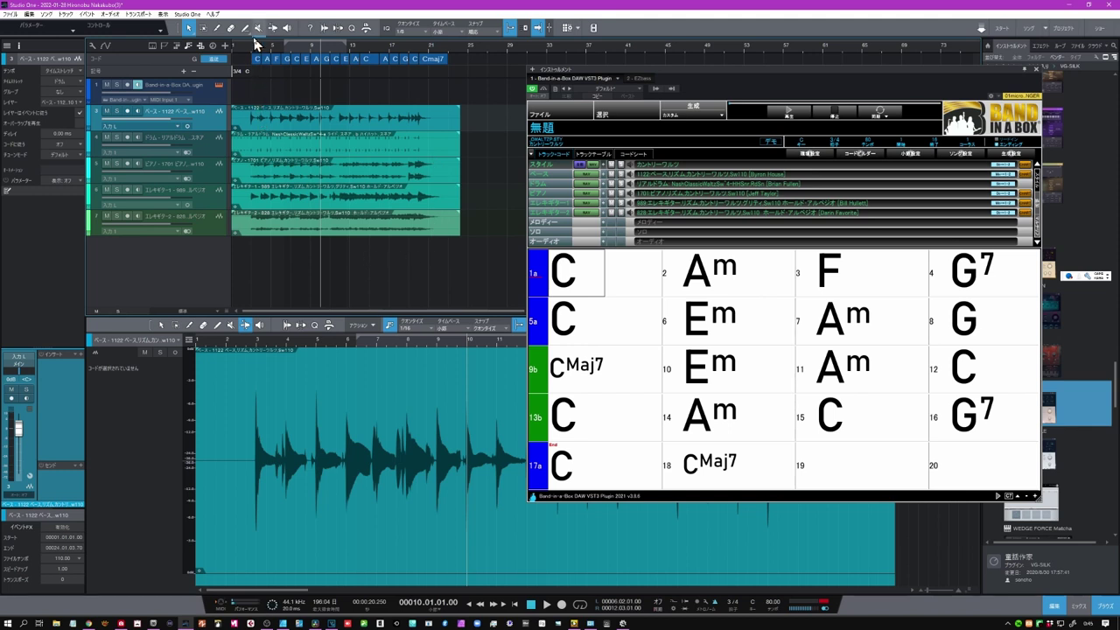
- Play back the stretched accompaniment tracks from bar 10 and stop playback
left_click_drag(255, 44, 314, 146)
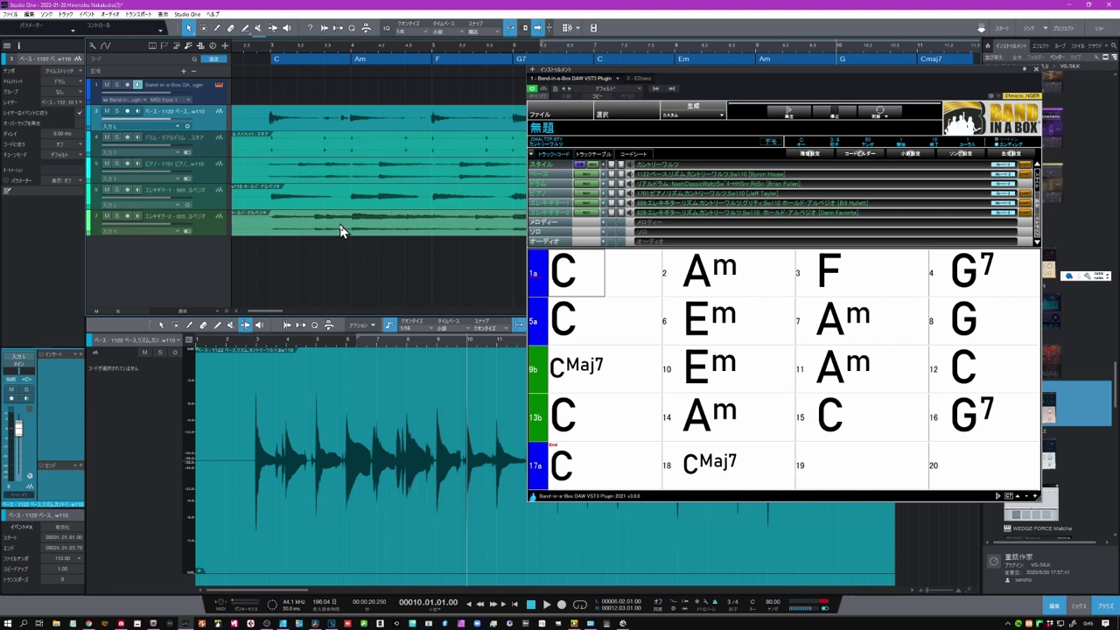
key("z")
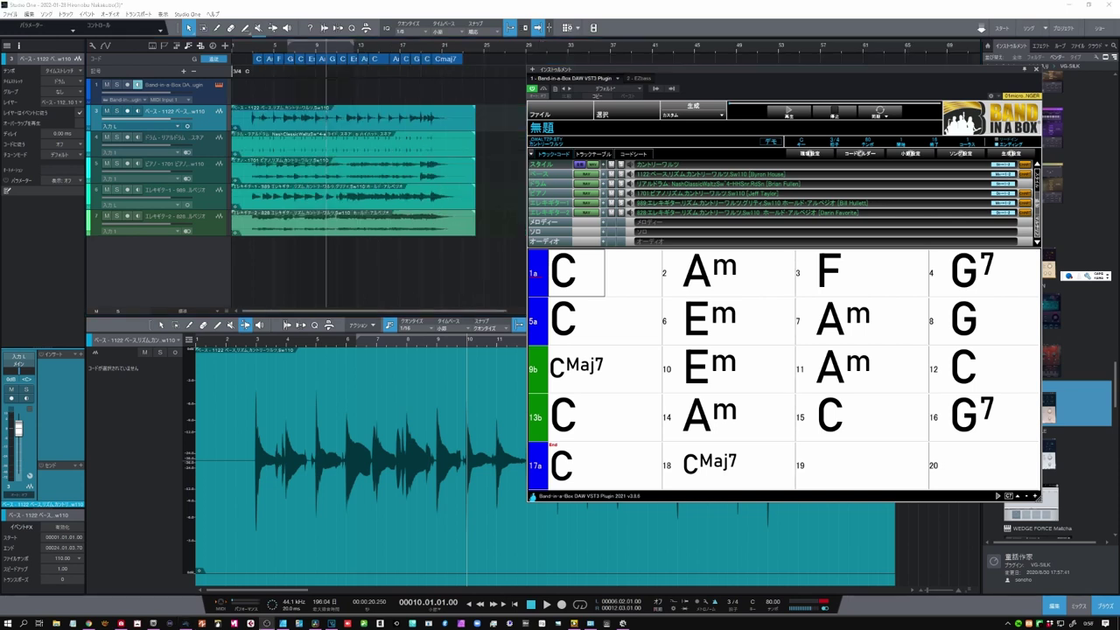
left_click(546, 605)
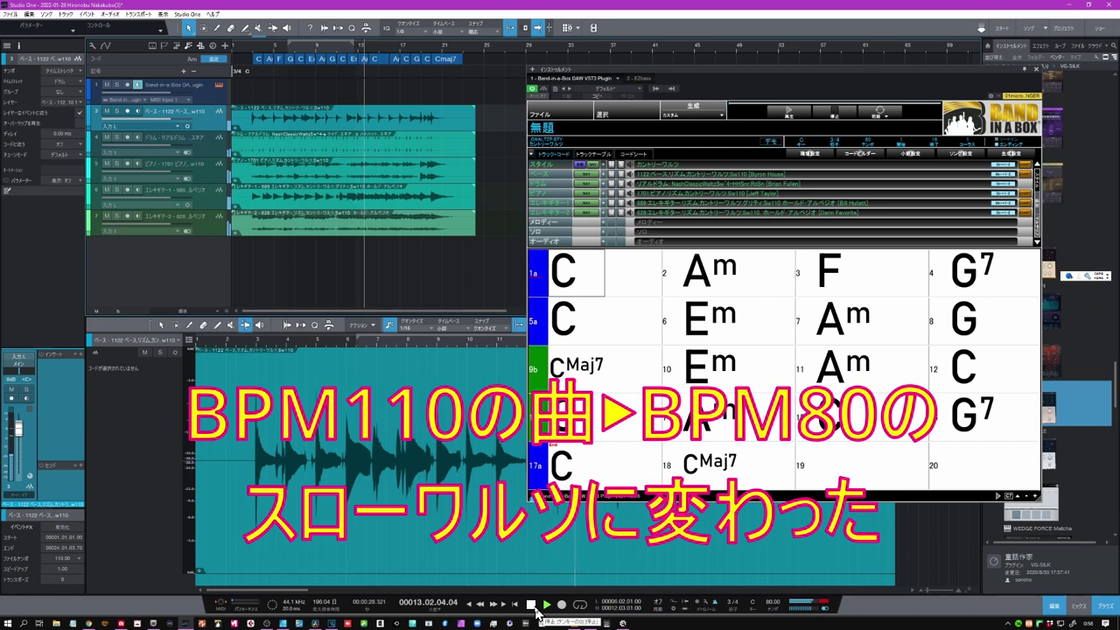
left_click(533, 605)
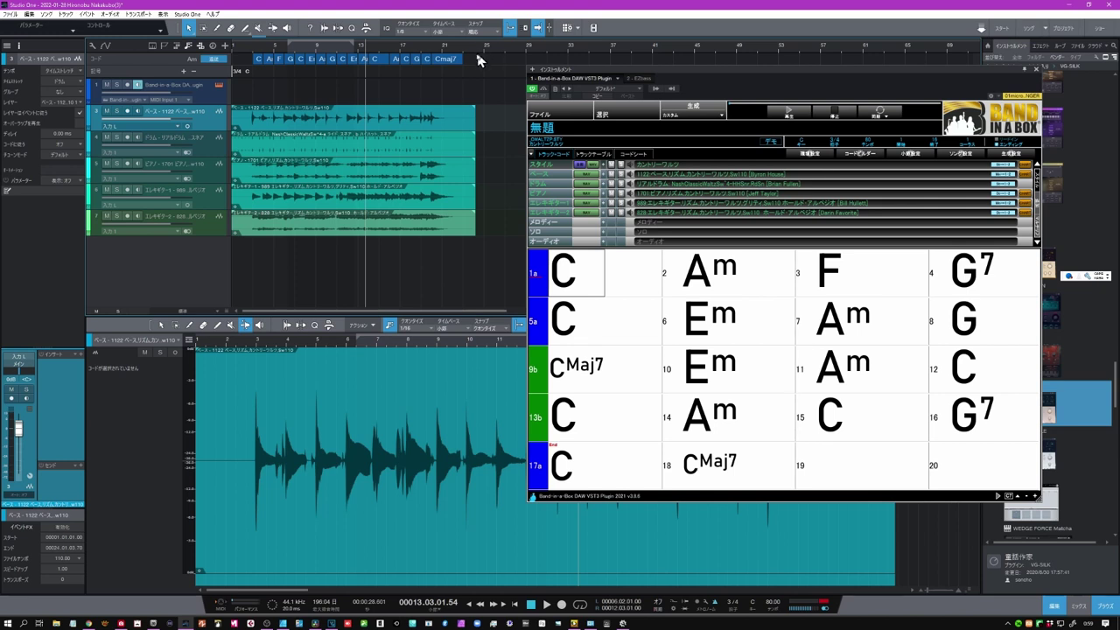
- Clear all chords from the chord track and export the Band-in-a-Box chords as MIDI to a new track from bar 3
left_click_drag(476, 56, 250, 70)
key("Delete")
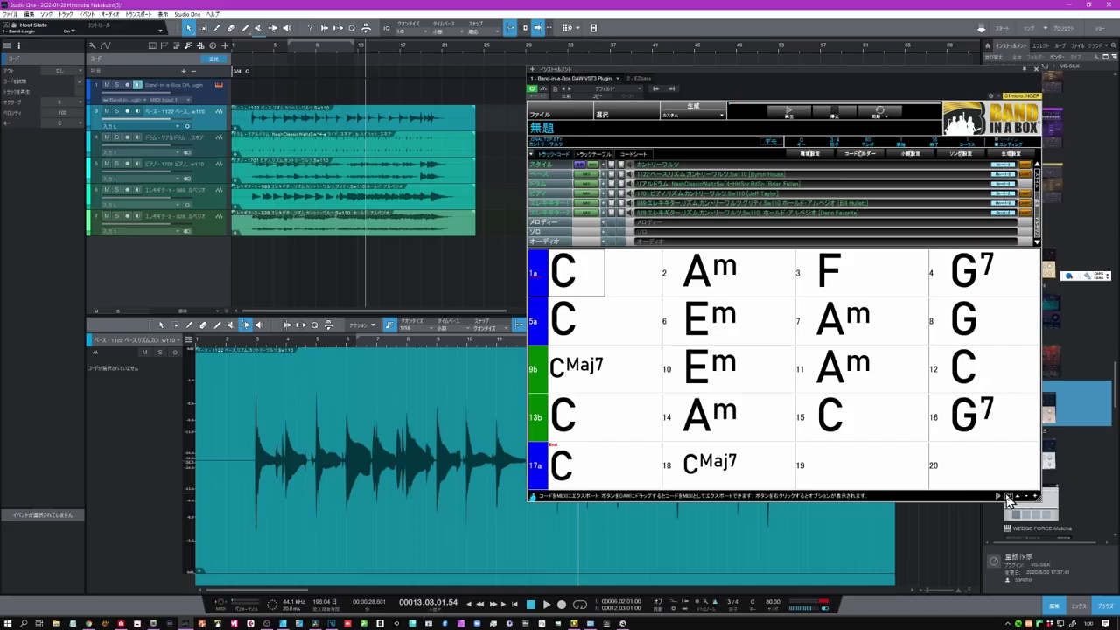
left_click_drag(1008, 497, 275, 279)
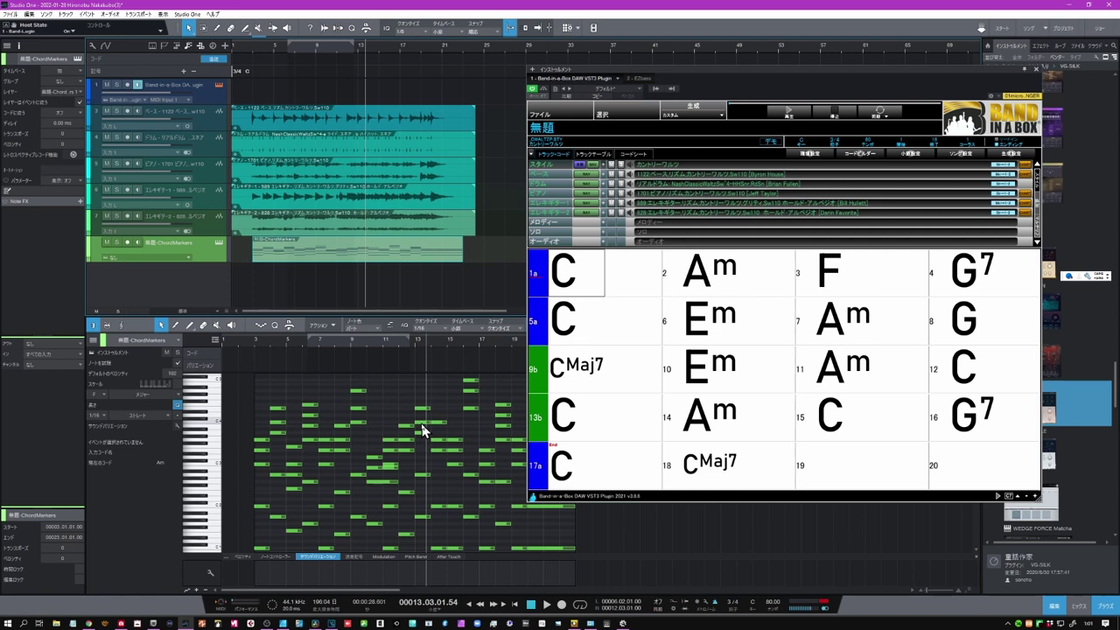
- Transfer the chords of the ChordMarkers MIDI part to the chord track and delete the ChordMarkers track
left_click(331, 262)
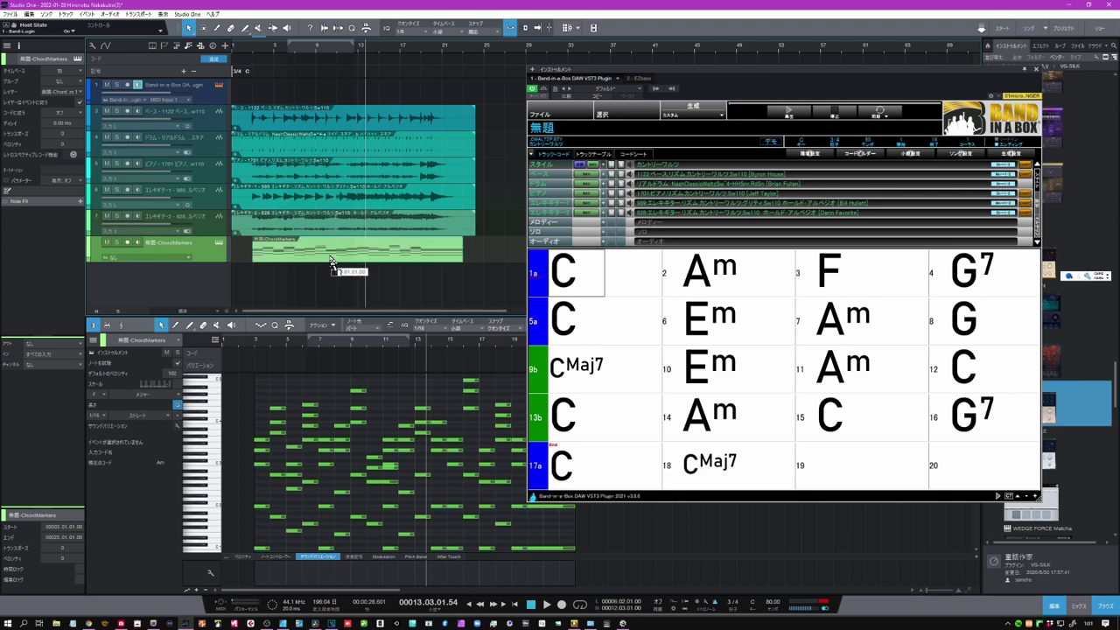
left_click_drag(331, 262, 341, 65)
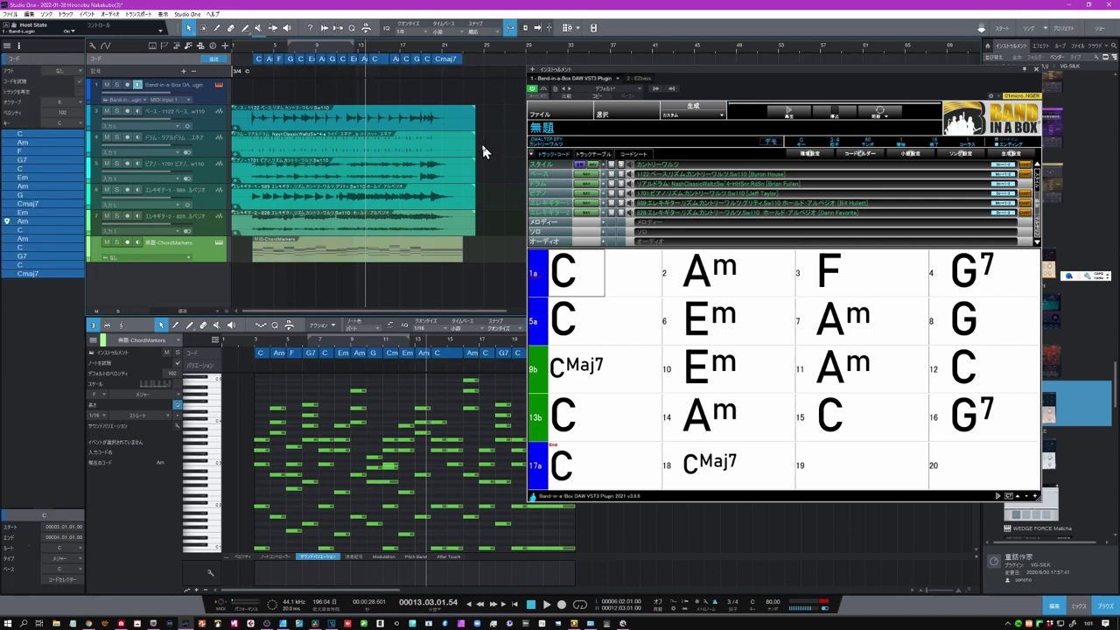
left_click(380, 250)
key("Delete")
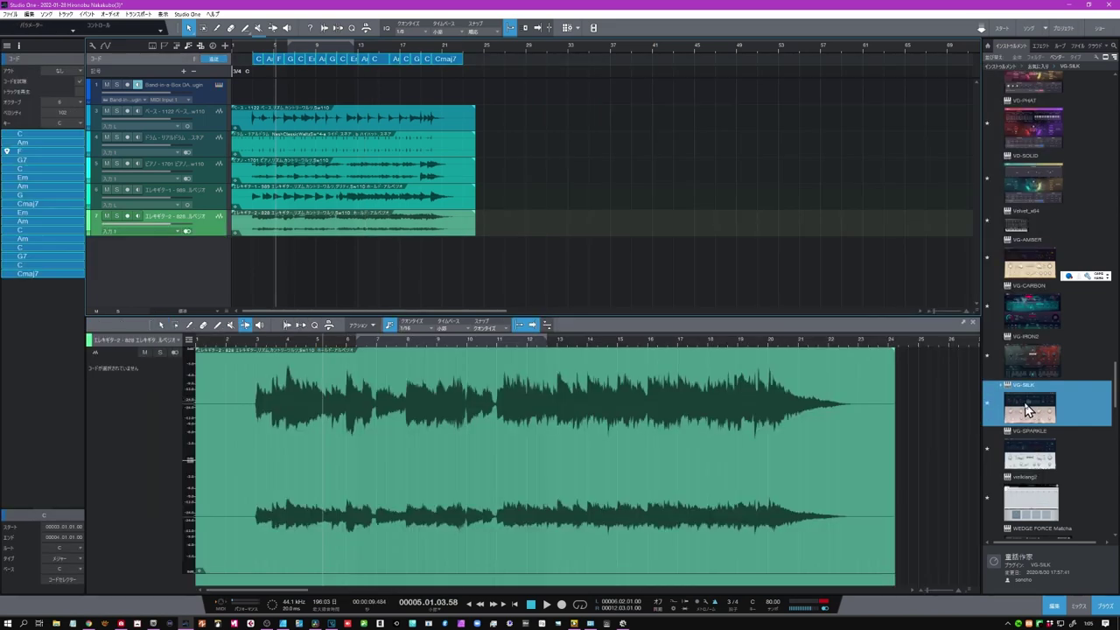
- Add a VG-SILK instrument track below the audio tracks and place the chord track's chords on it as MIDI parts
left_click_drag(1028, 412, 1028, 412)
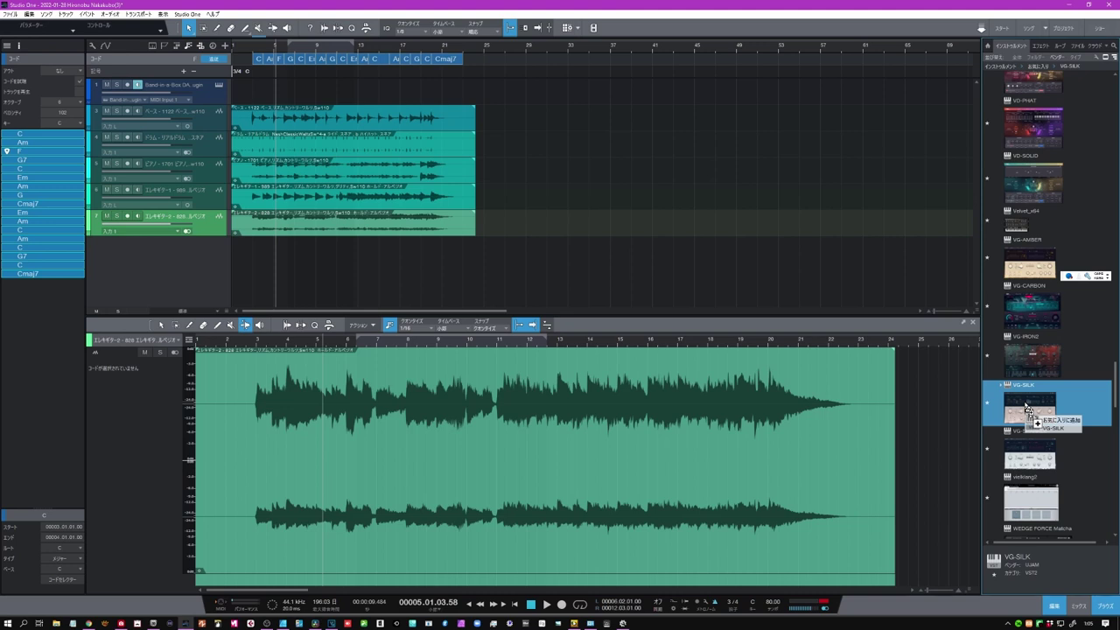
left_click_drag(1028, 411, 144, 247)
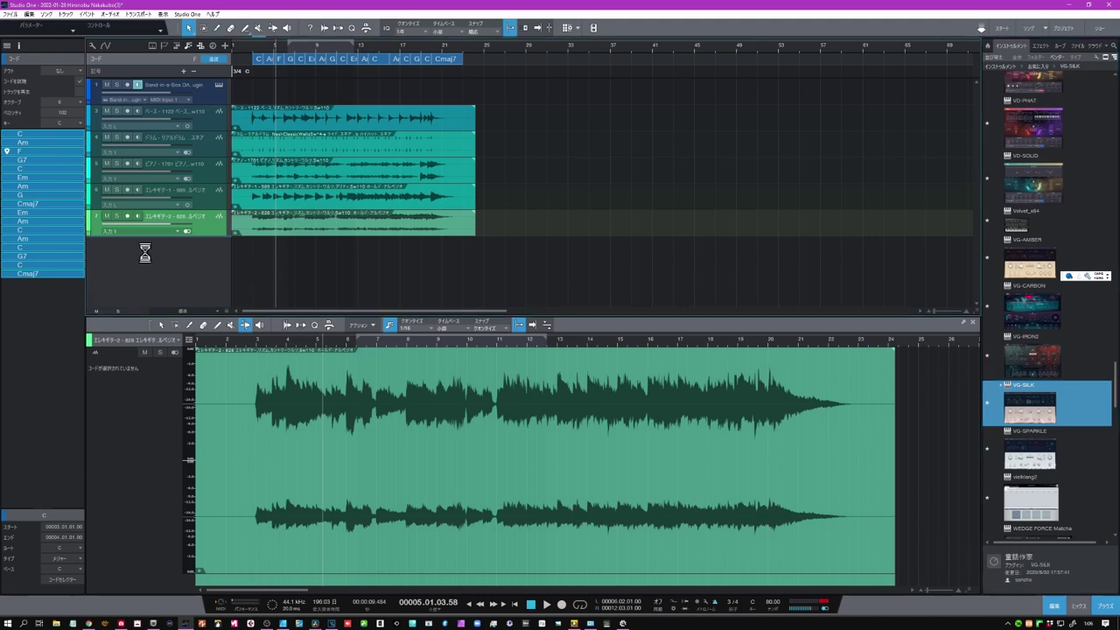
left_click_drag(474, 65, 236, 246)
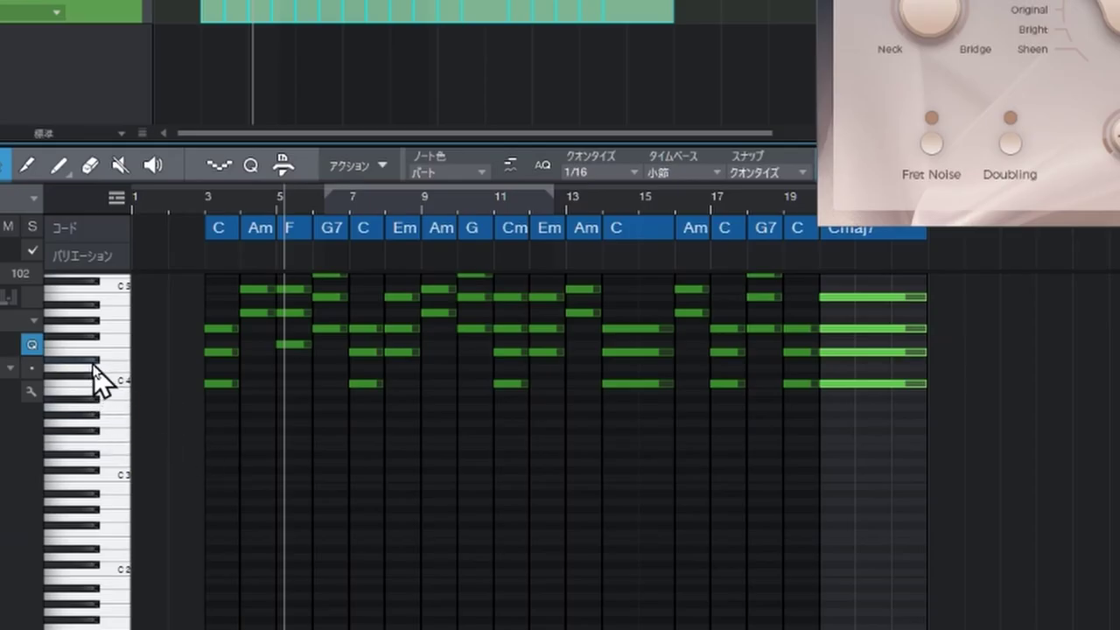
- Examine the VG-SILK chord notes in the piano roll and play the song from bar 3
scroll(94, 377, "up", 3)
scroll(108, 450, "down", 1)
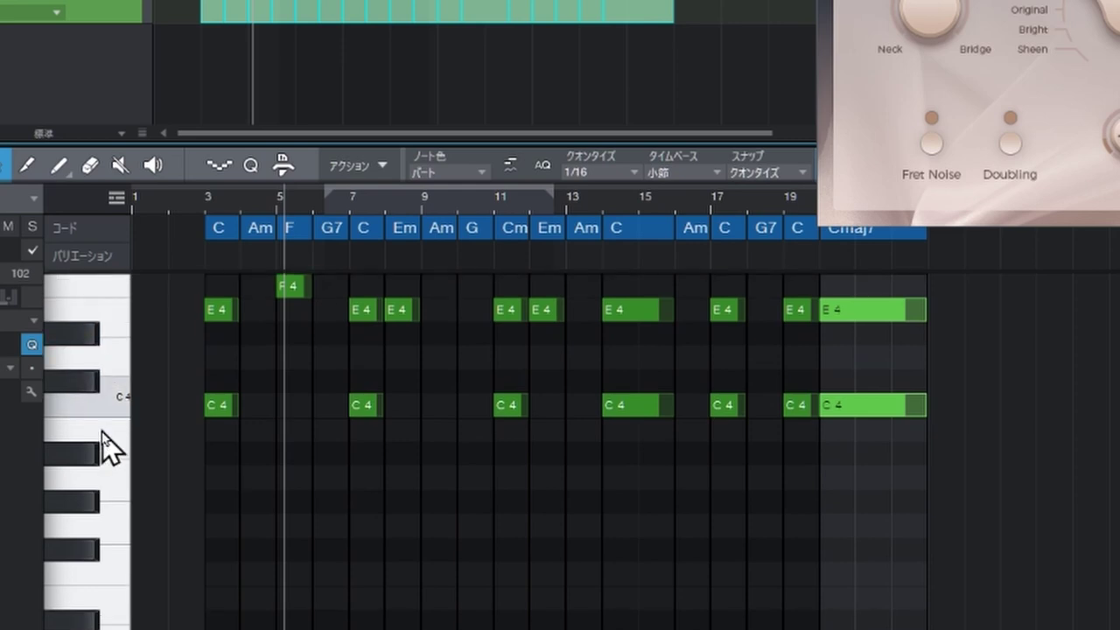
scroll(109, 451, "up", 3)
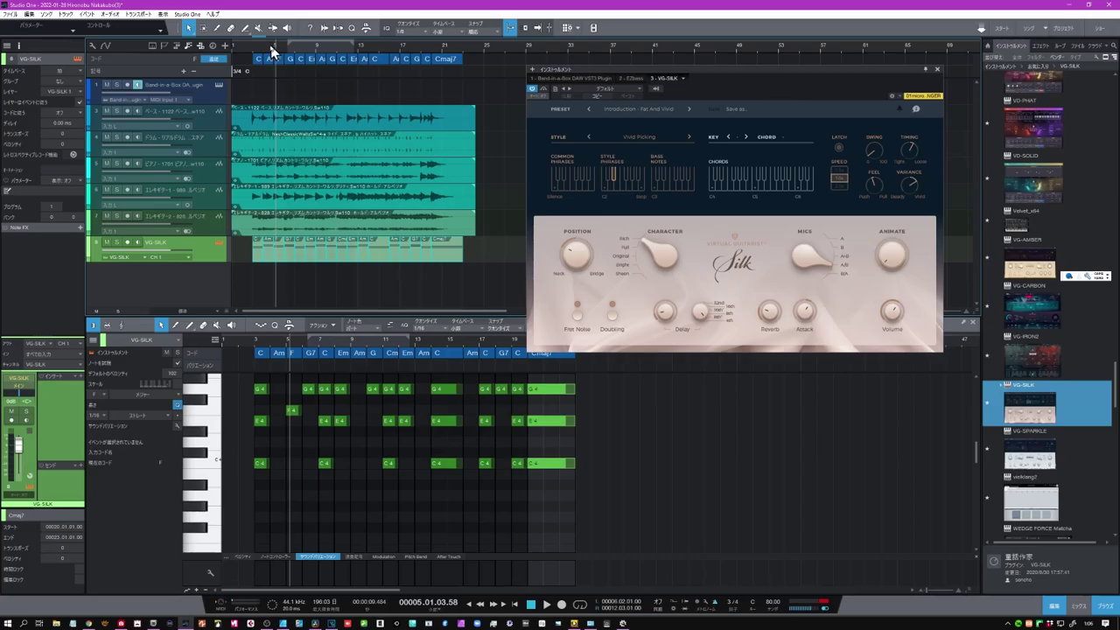
left_click(255, 51)
key("space")
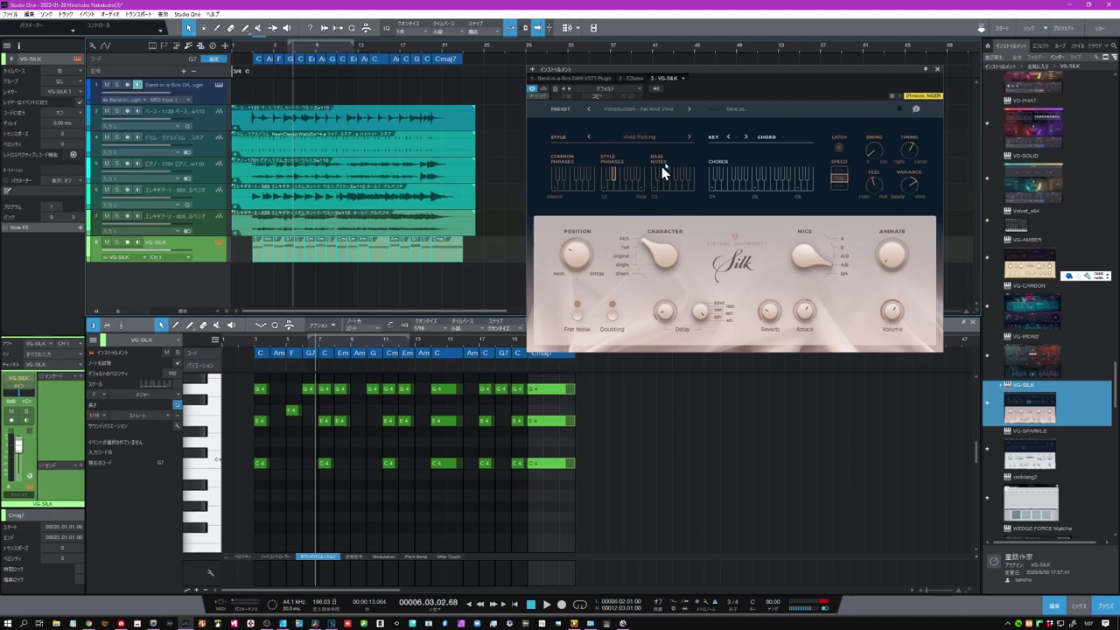
- Set the VG-SILK playing style to 3/4 Picking 2
left_click(658, 137)
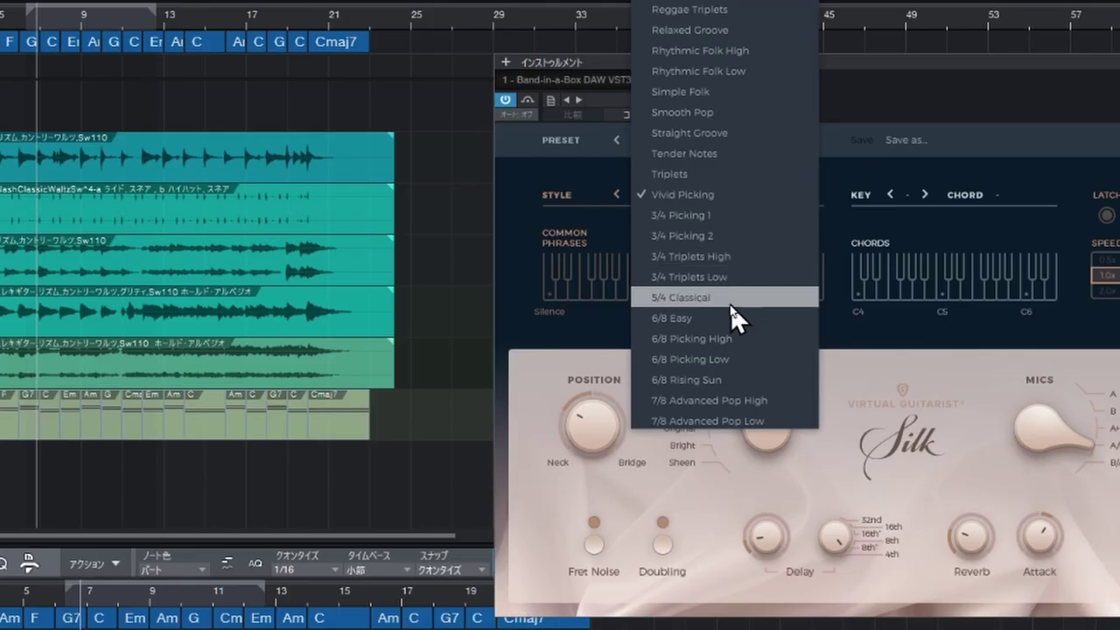
left_click(713, 234)
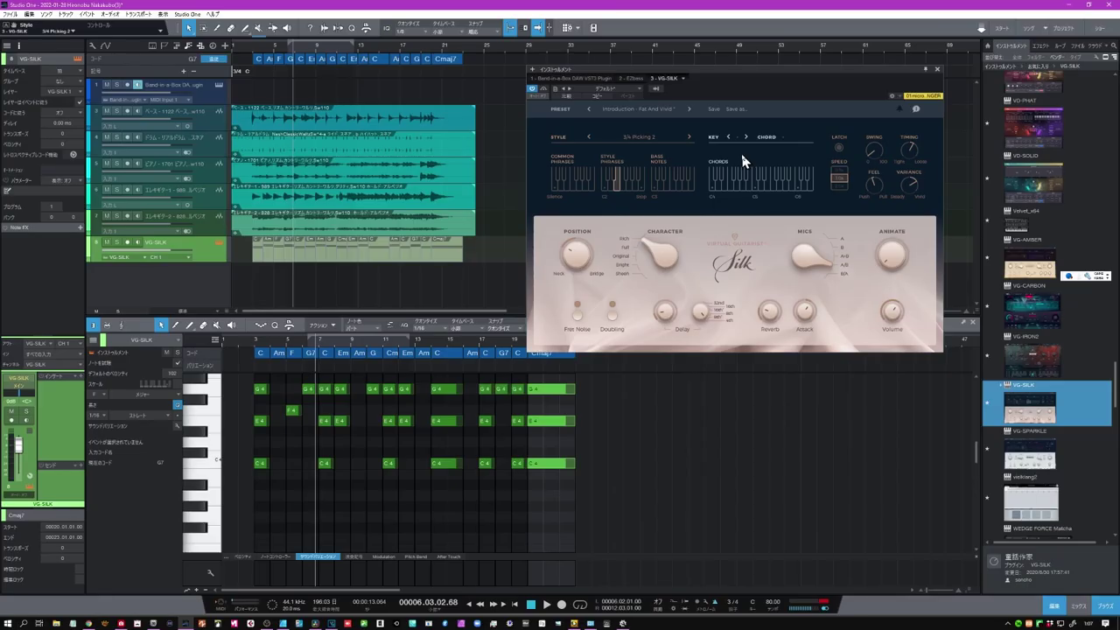
- Try out the Latch mode of VG-SILK and switch it off again
left_click(839, 150)
left_click(838, 150)
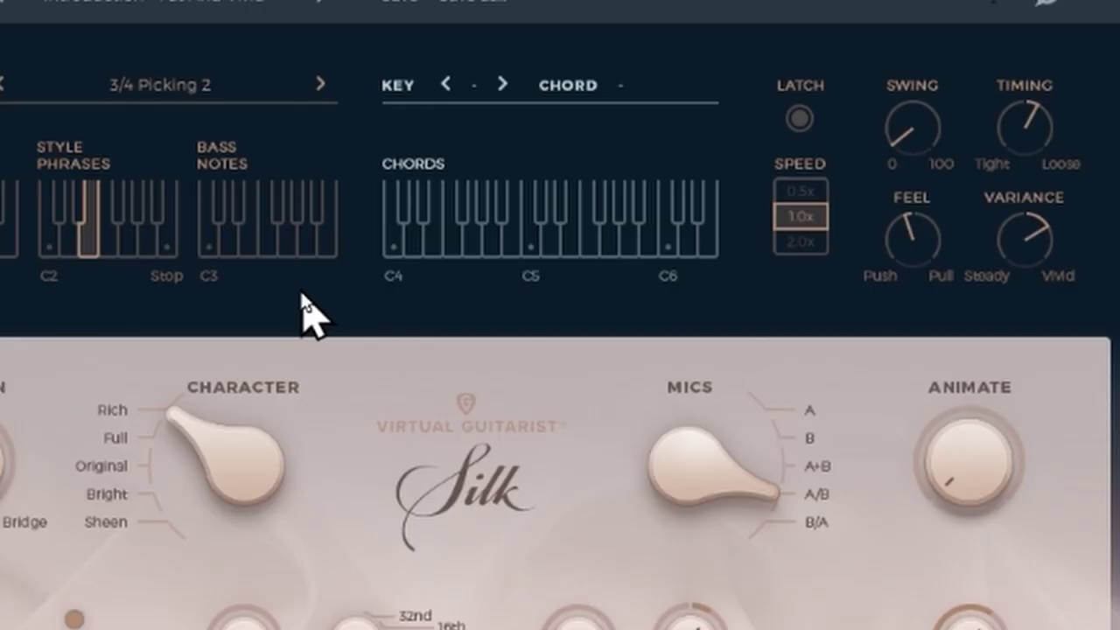
left_click_drag(906, 145, 962, 1)
left_click(798, 118)
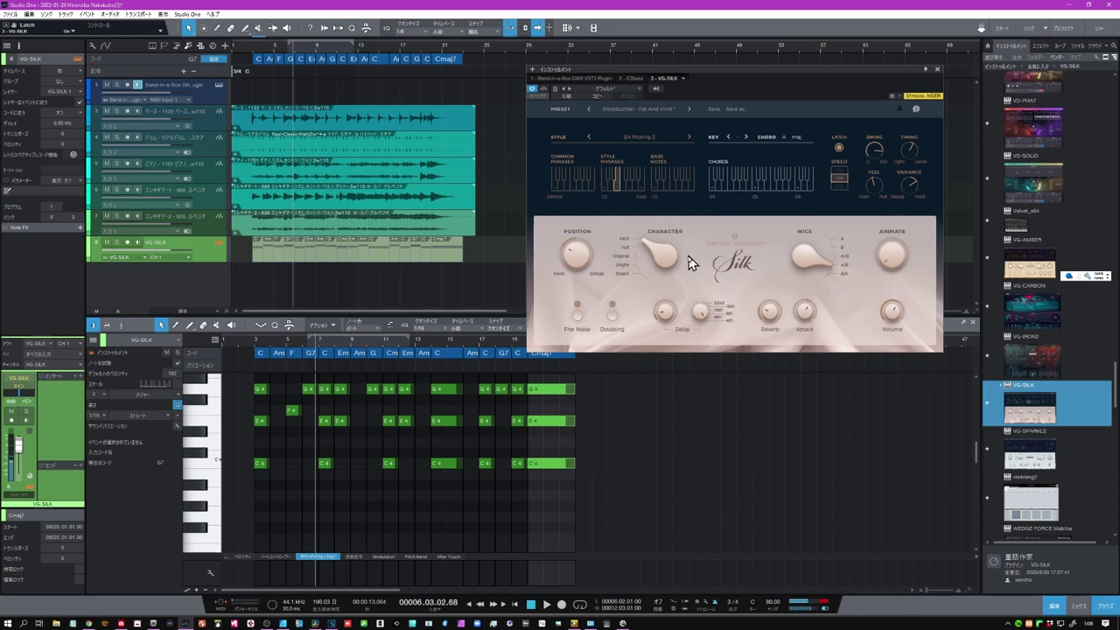
left_click(838, 148)
- Raise the volume of the VG-SILK track and play the song from bar 3
left_click(254, 51)
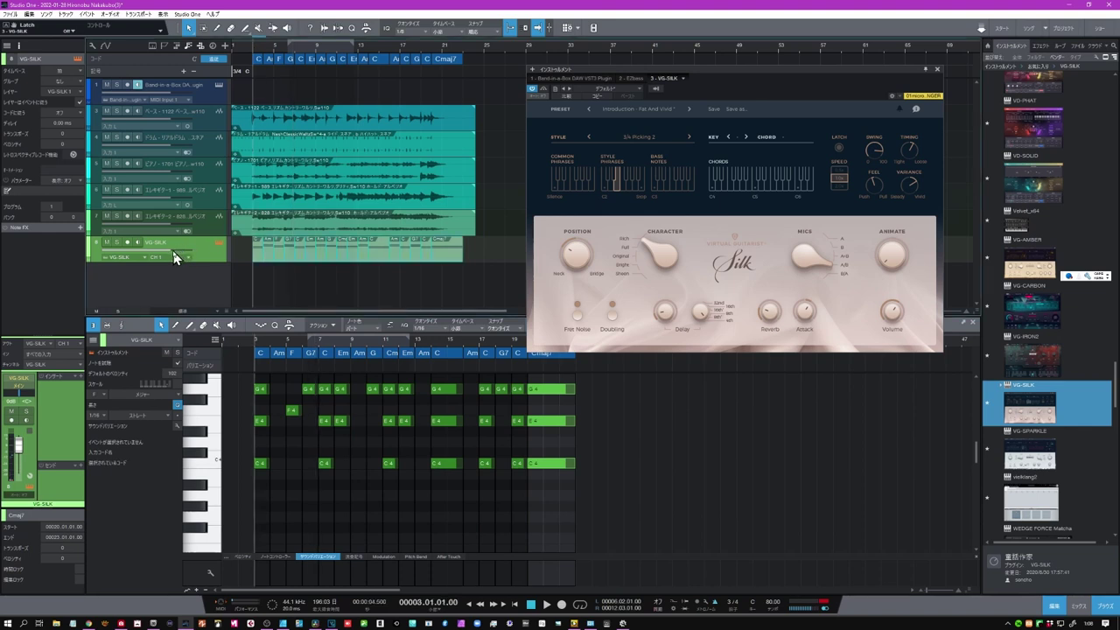
left_click_drag(173, 254, 183, 254)
left_click(548, 604)
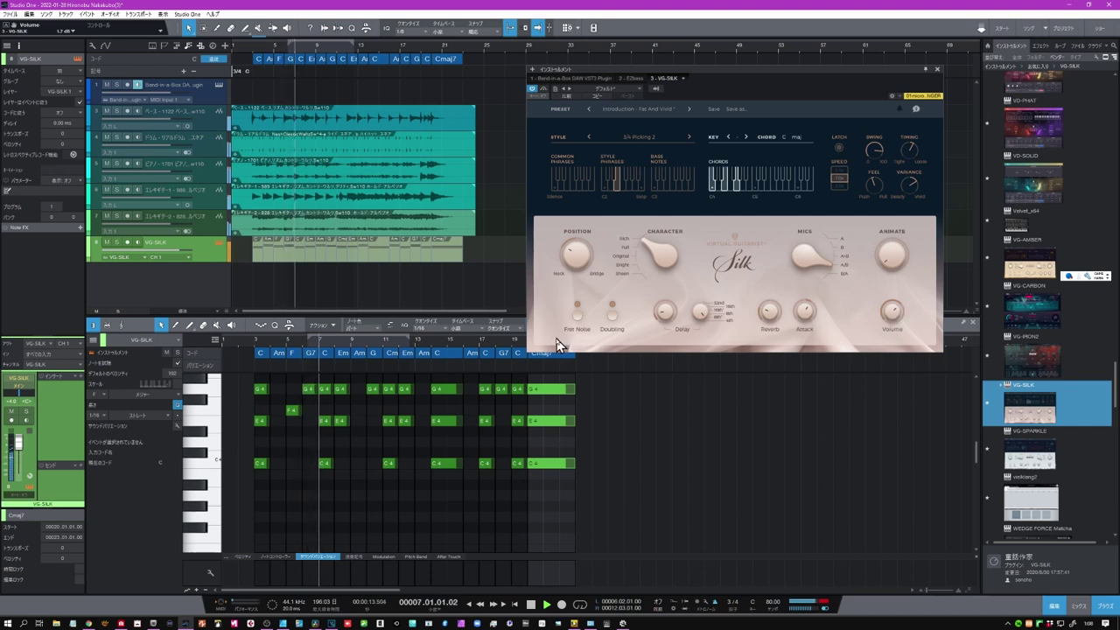
left_click(532, 606)
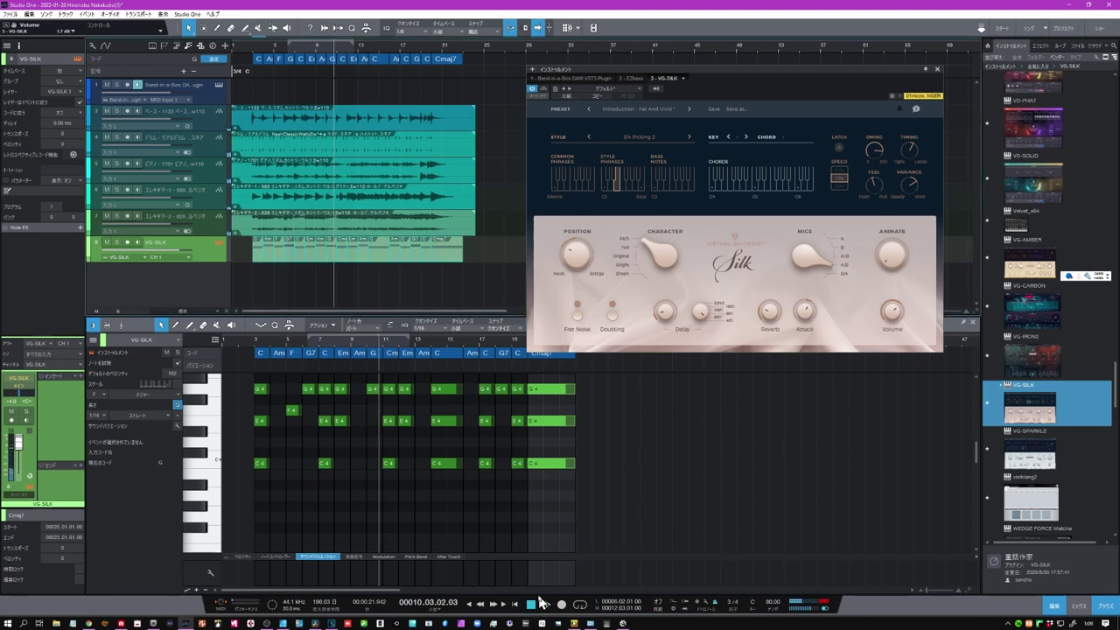